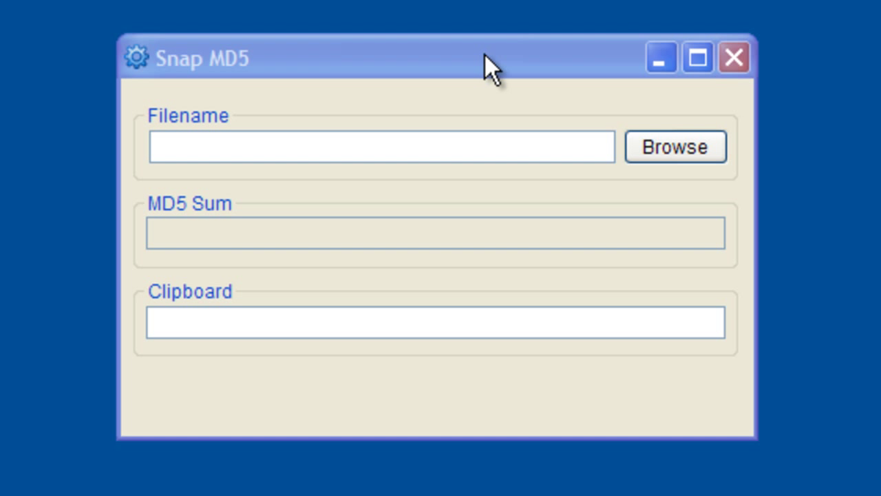
# Bring the empty Snap MD5 checker window into focus
pyautogui.click(473, 54)
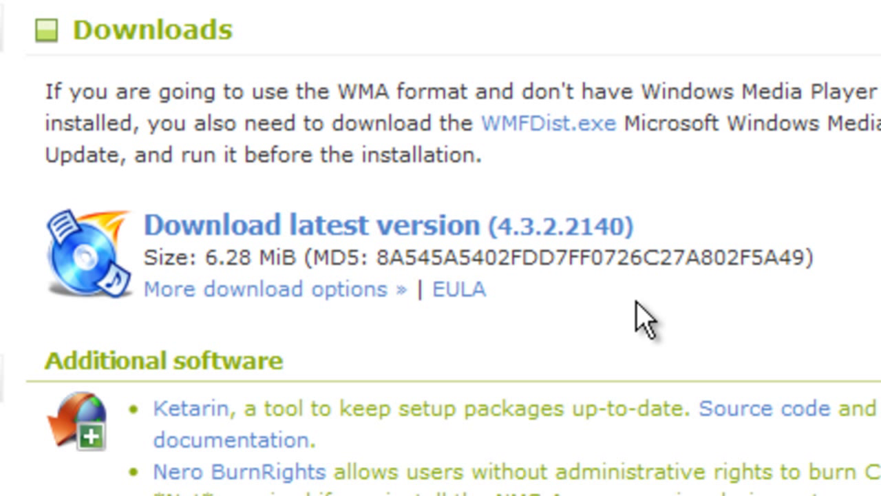
# Select the 4.3.2.2140 MD5 hash 8A545A5402FDD7FF0726C27A802F5A49 on the download page
pyautogui.doubleClick(584, 263)
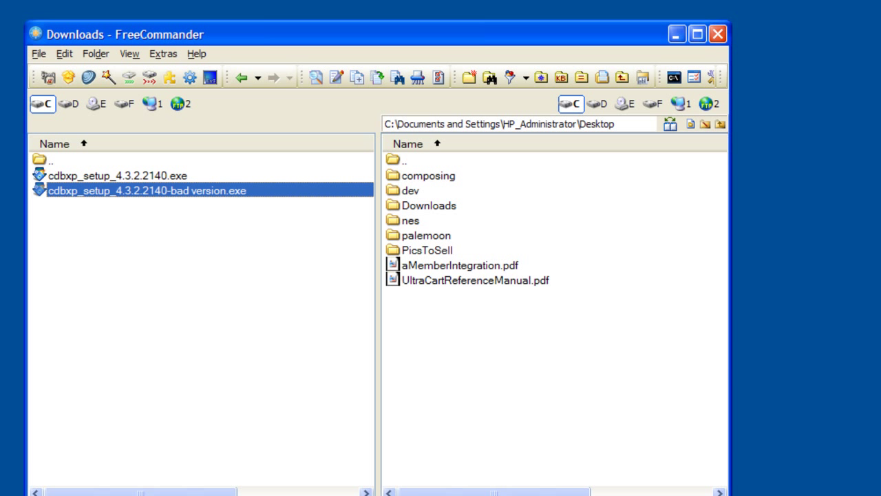
# Select cdbxp_setup_4.3.2.2140.exe and launch Snap MD5 from the program launcher
pyautogui.click(137, 177)
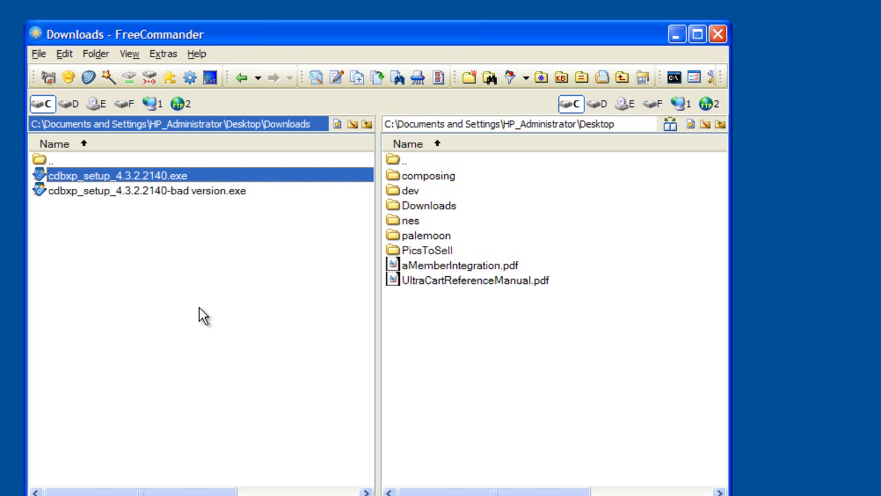
pyautogui.hotkey('alt', 'space')
pyautogui.press('2')
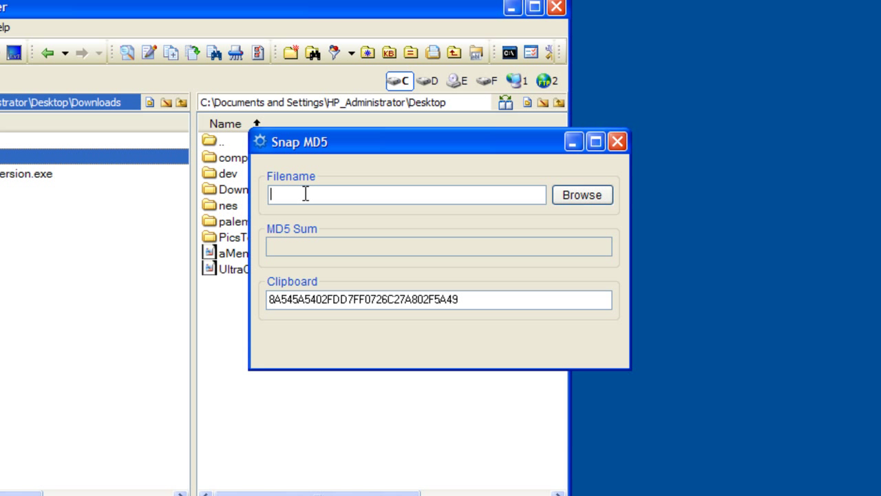
# Load Desktop > Downloads > cdbxp_setup_4.3.2.2140.exe into Snap MD5, giving a Match
pyautogui.click(586, 195)
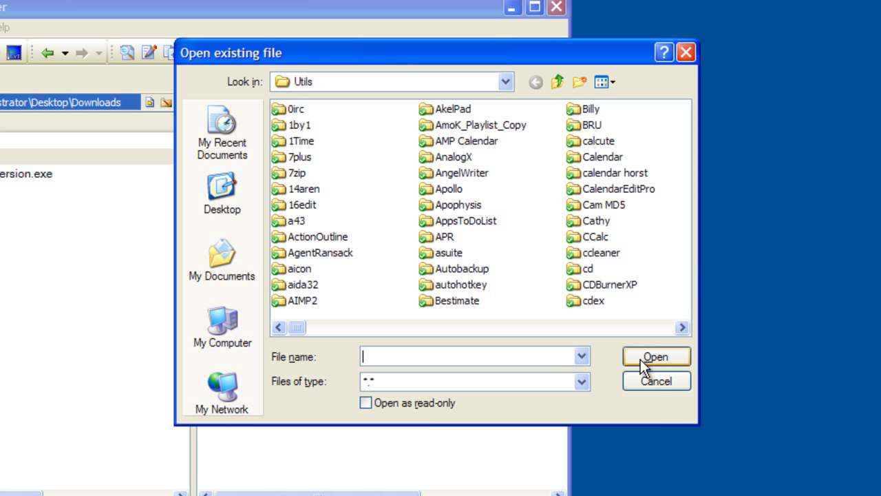
pyautogui.click(232, 201)
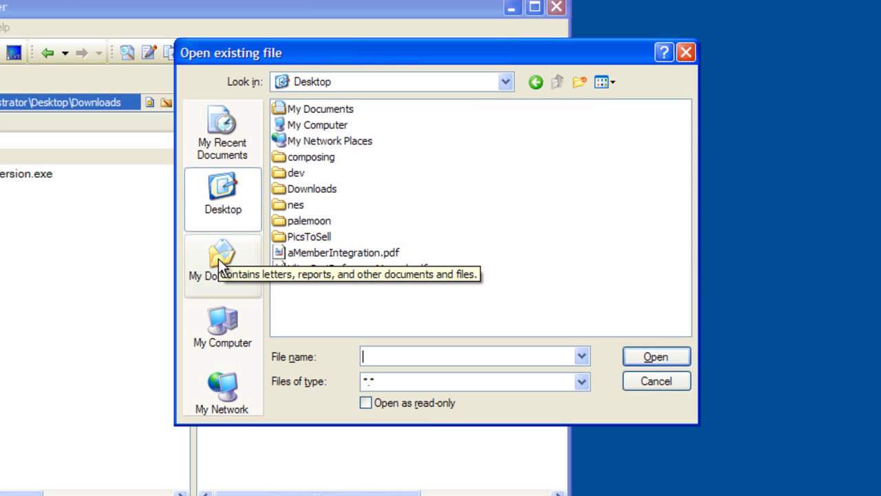
pyautogui.doubleClick(307, 190)
pyautogui.click(327, 110)
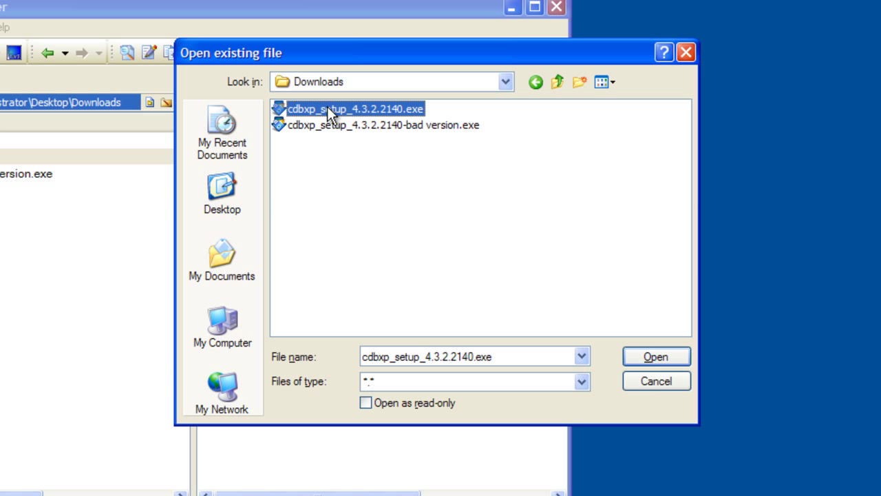
pyautogui.click(637, 352)
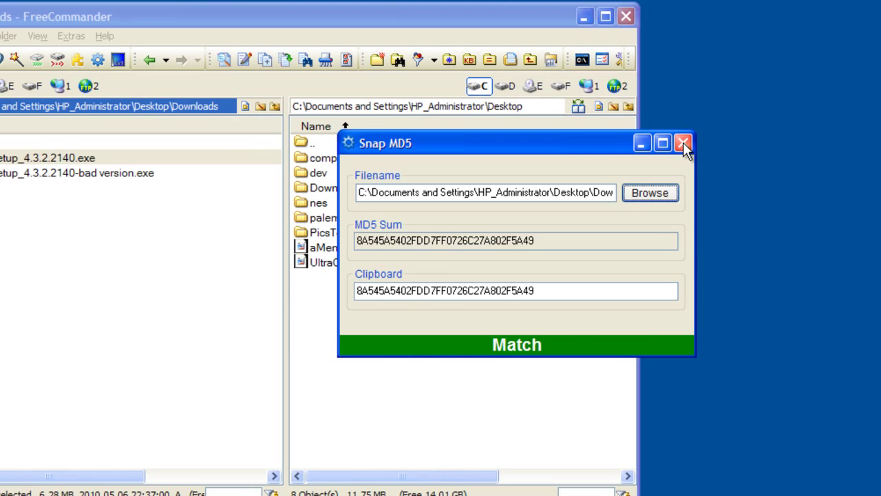
# Close Snap MD5, select cdbxp_setup_4.3.2.2140-bad version.exe and relaunch Snap MD5
pyautogui.click(618, 142)
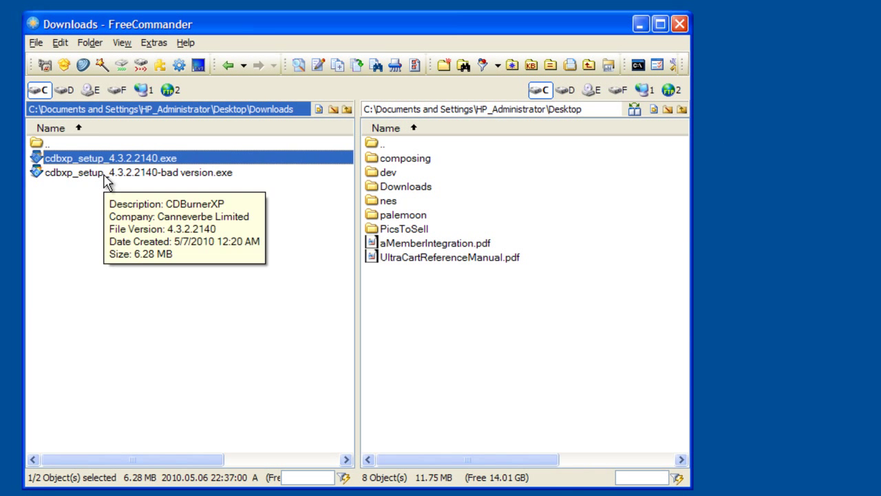
pyautogui.click(26, 173)
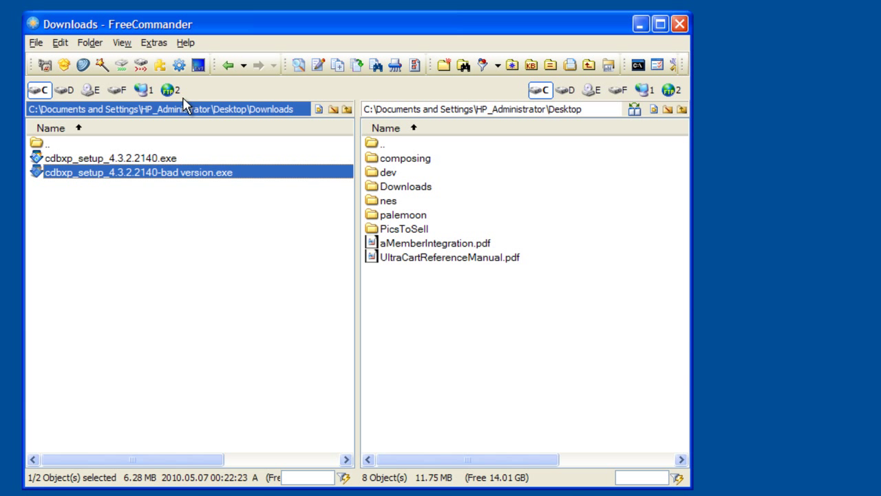
pyautogui.moveTo(181, 178)
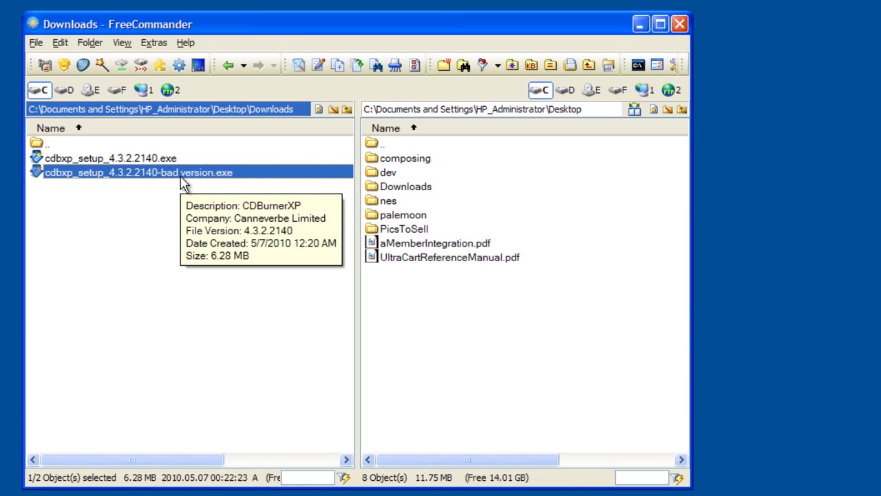
pyautogui.press('super+z')
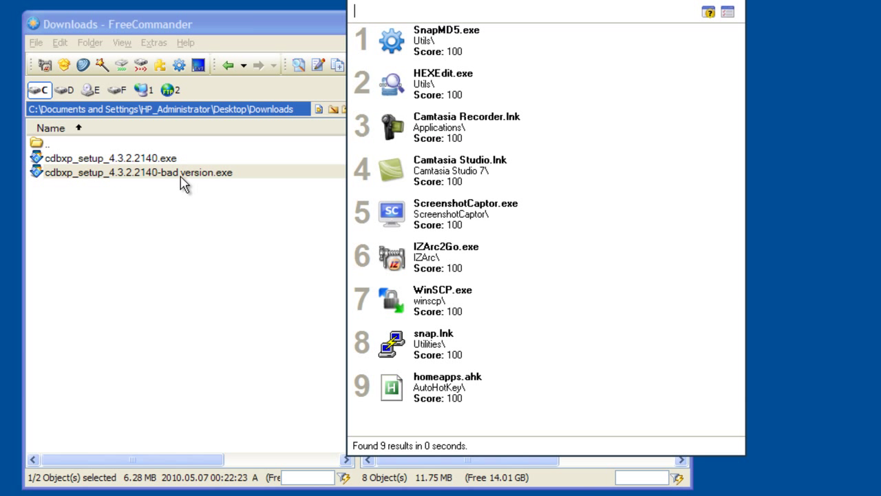
pyautogui.press('Return')
# Load the bad version installer from Desktop > Downloads, see Not a match, and close it
pyautogui.click(697, 194)
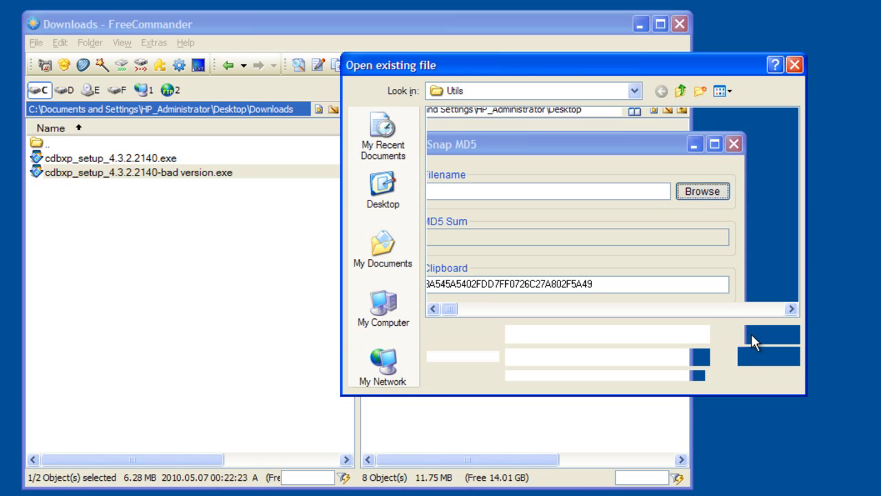
pyautogui.click(404, 211)
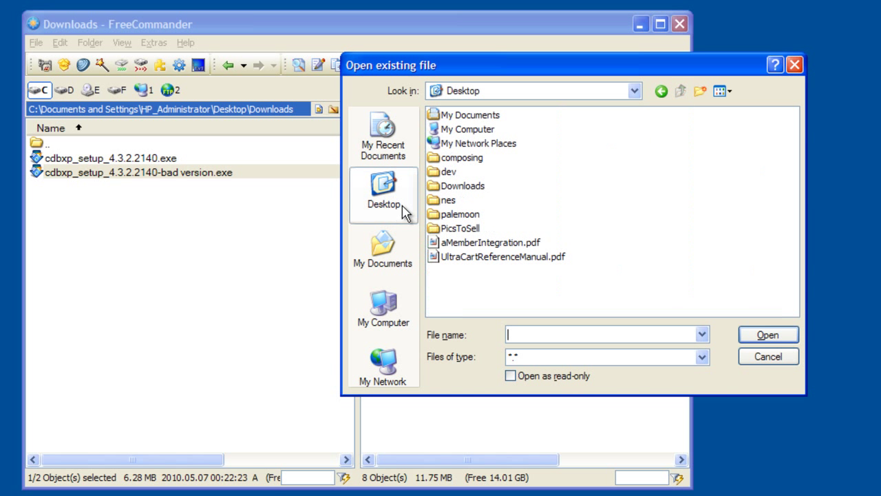
pyautogui.doubleClick(451, 184)
pyautogui.click(454, 134)
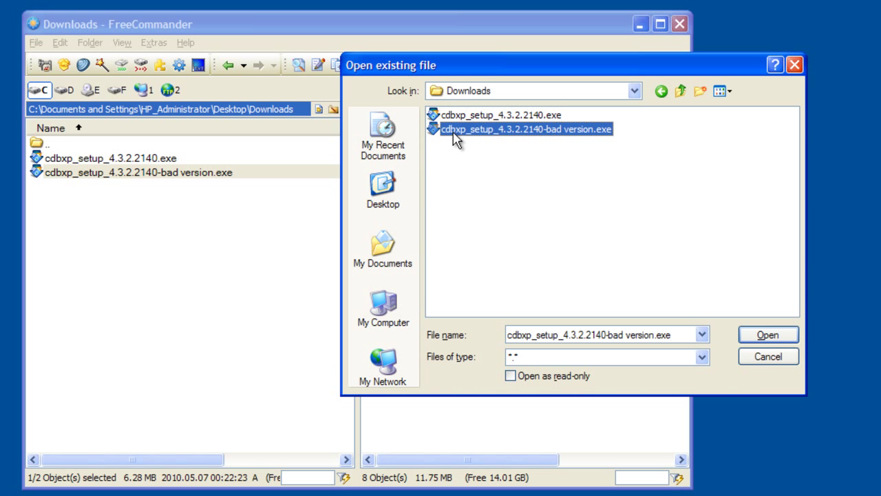
pyautogui.click(757, 335)
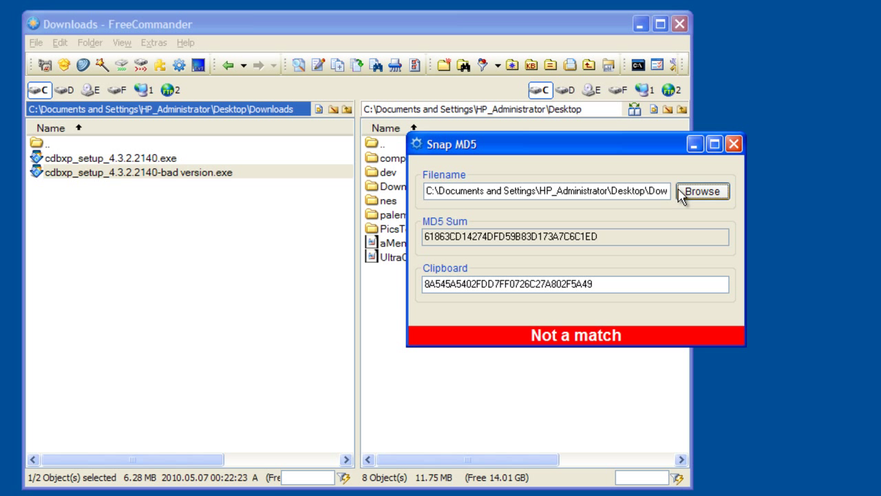
pyautogui.click(734, 146)
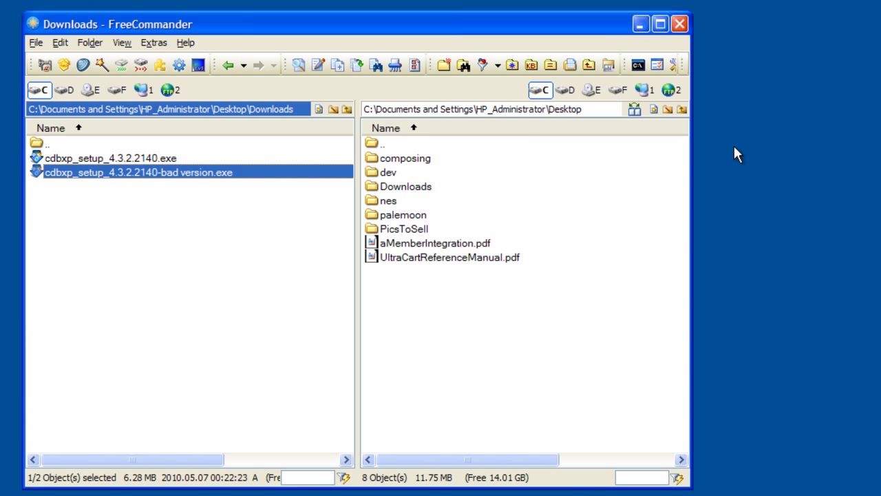
# Select the genuine cdbxp_setup_4.3.2.2140.exe in the left file pane
pyautogui.click(155, 160)
pyautogui.rightClick(178, 71)
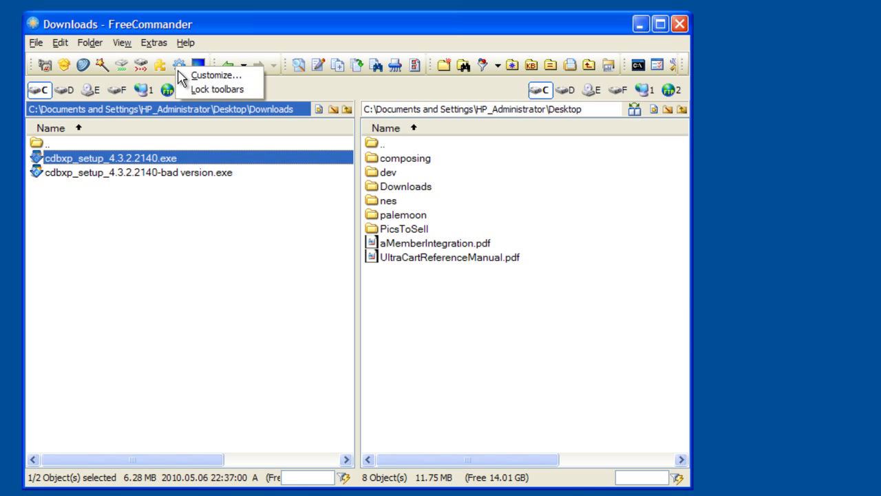
pyautogui.click(186, 78)
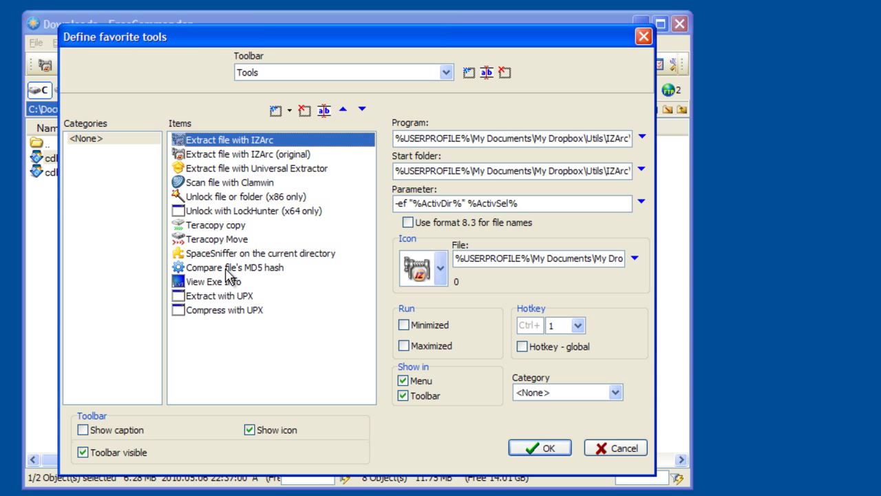
pyautogui.click(227, 269)
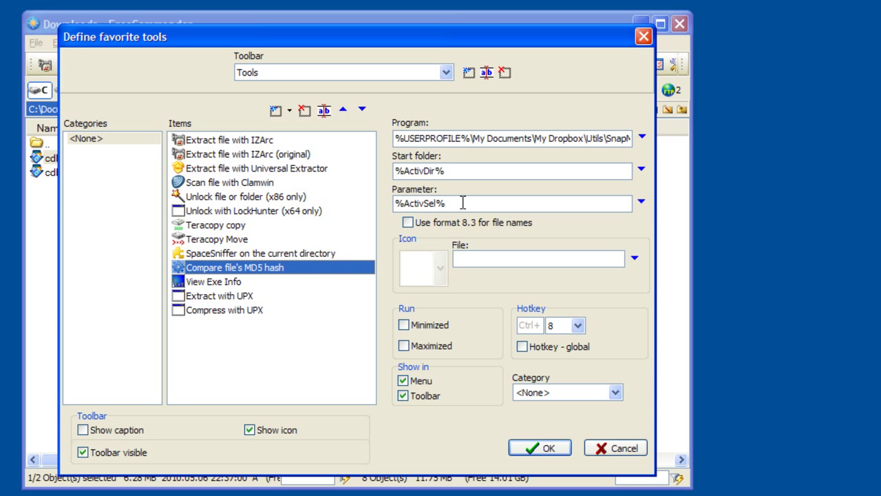
pyautogui.click(525, 140)
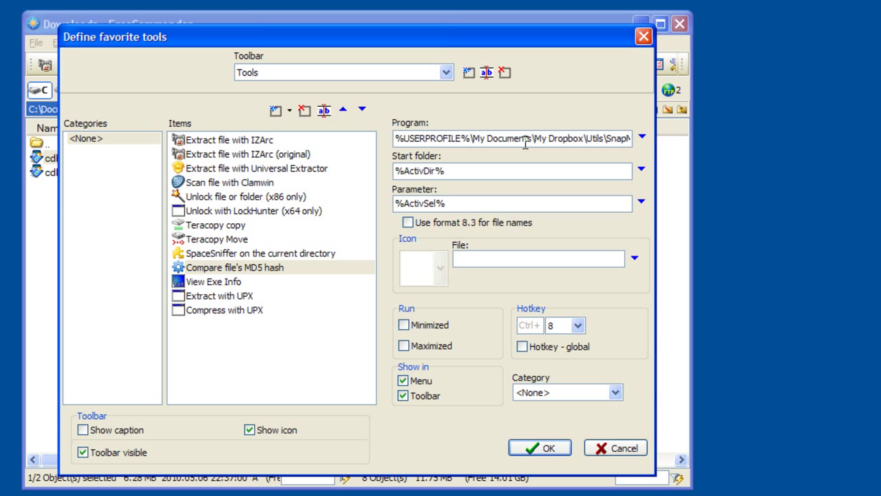
pyautogui.press('End')
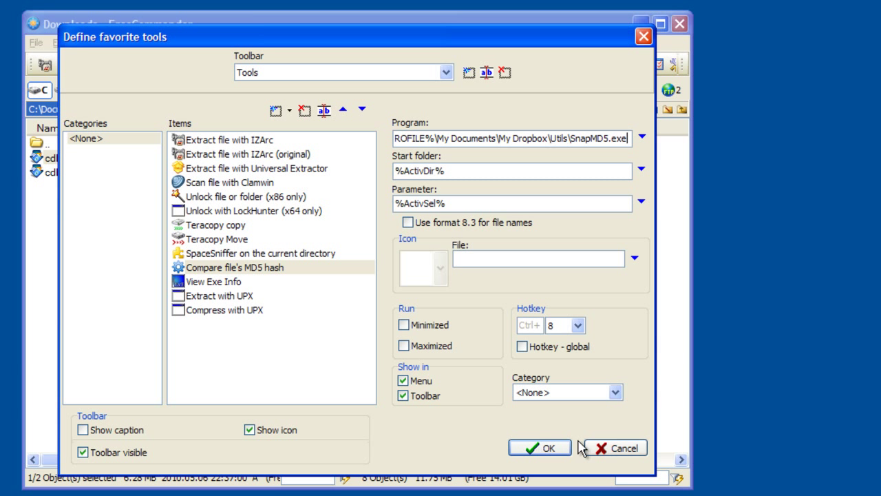
pyautogui.click(622, 450)
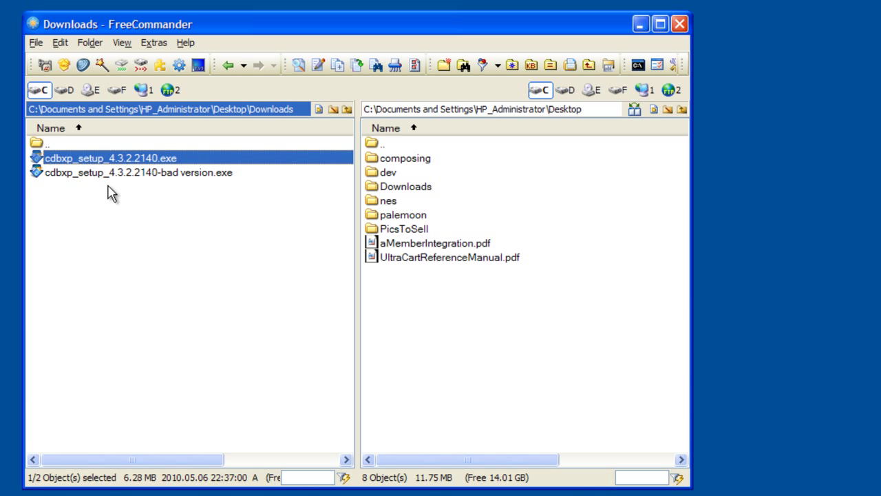
pyautogui.click(181, 69)
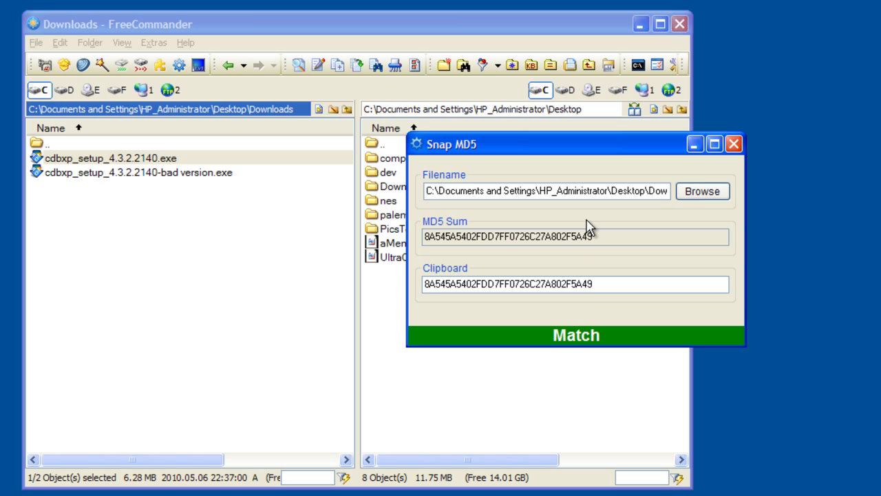
# Rerun the Ctrl+M MD5 check on the genuine installer, then on the bad version, getting Not a match
pyautogui.click(734, 145)
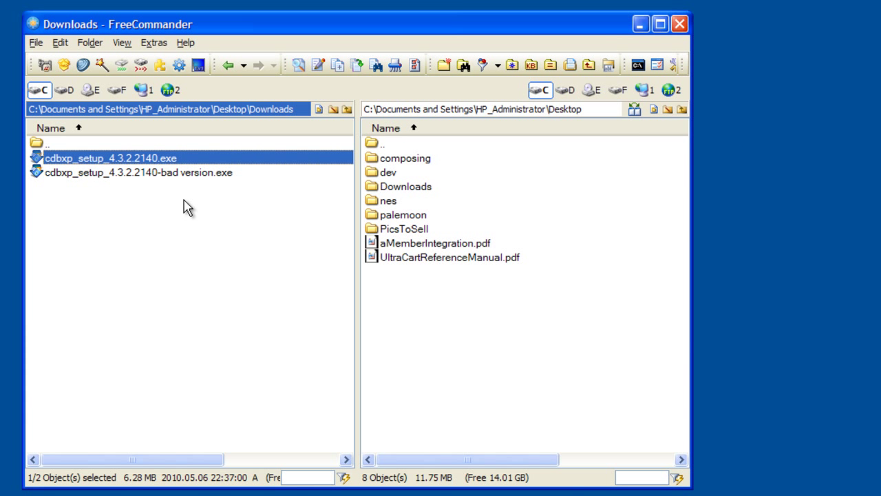
pyautogui.hotkey('ctrl', 'm')
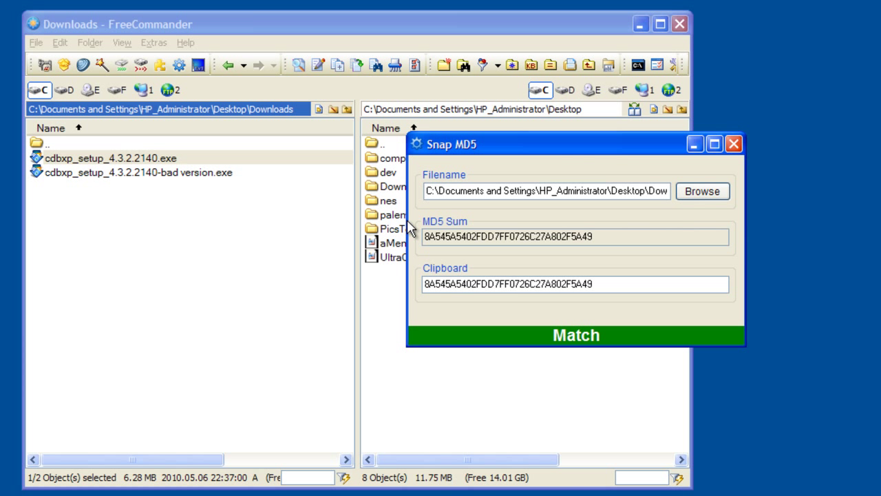
pyautogui.click(734, 144)
pyautogui.click(147, 174)
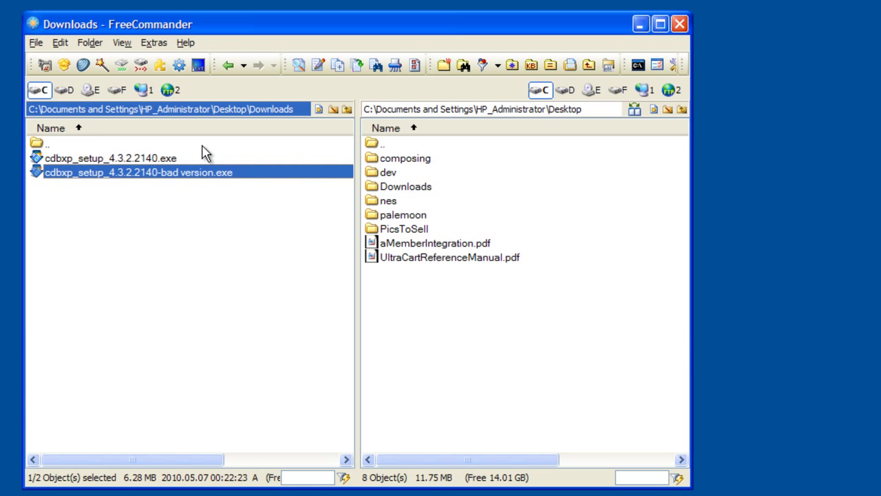
pyautogui.hotkey('ctrl', 'm')
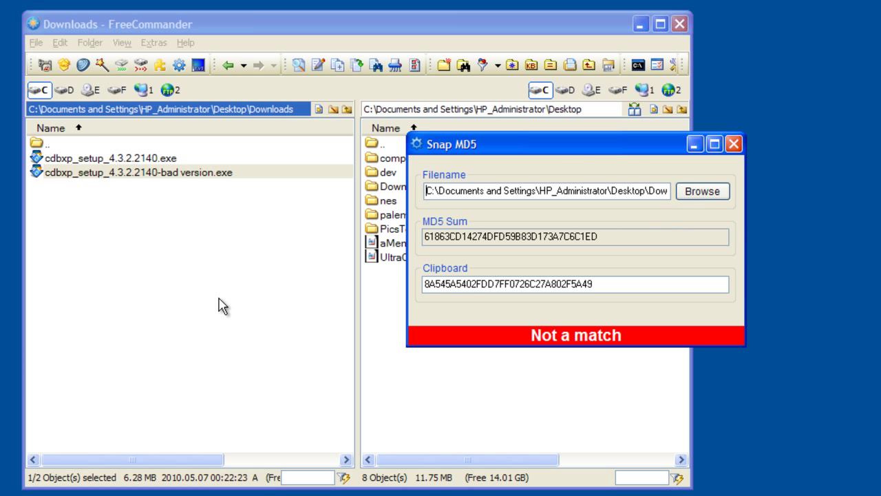